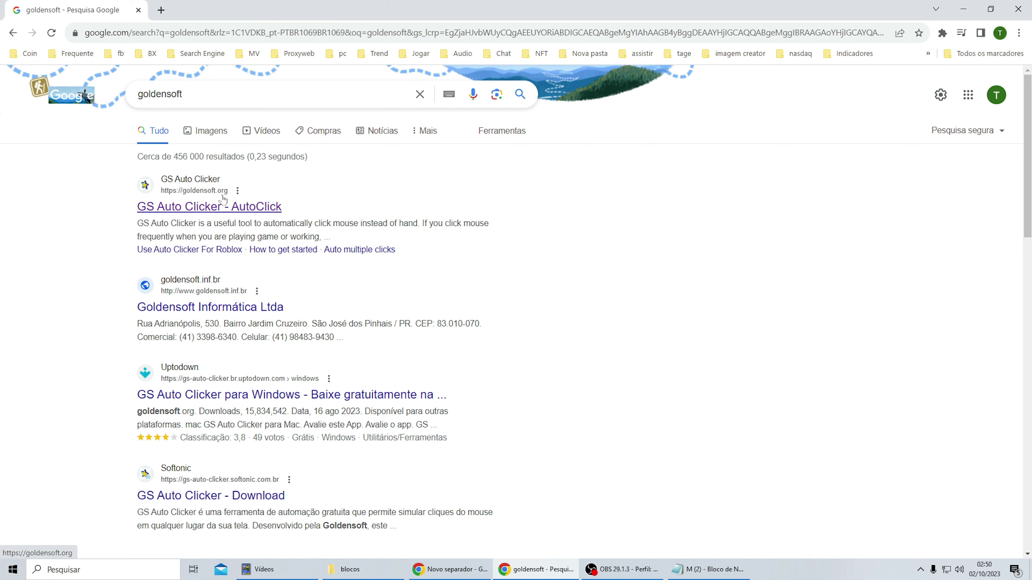
- Open the GS Auto Clicker site from the search results and download GS Auto Clicker 4.0 for Windows through Uptodown
click(158, 208)
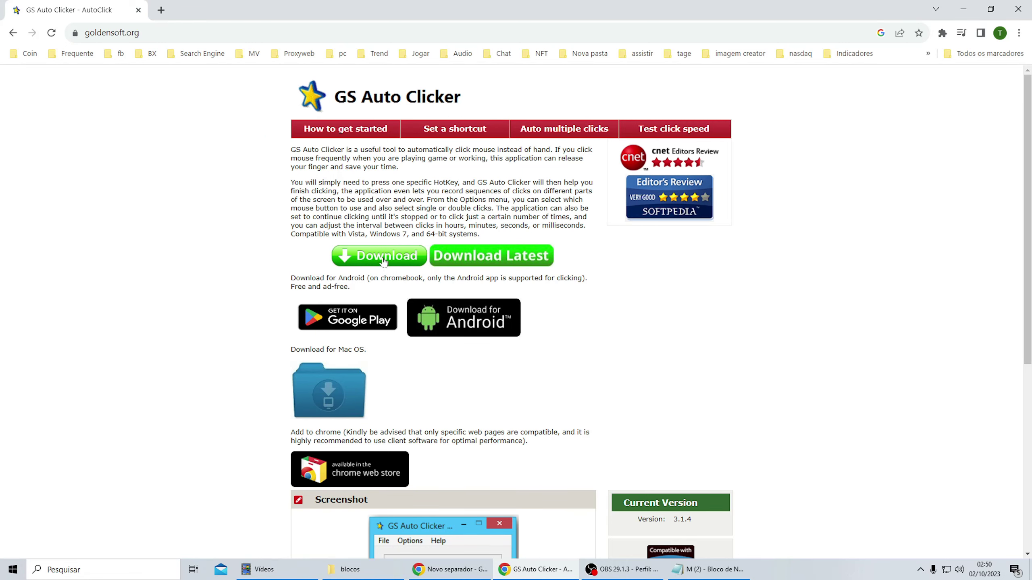
click(383, 260)
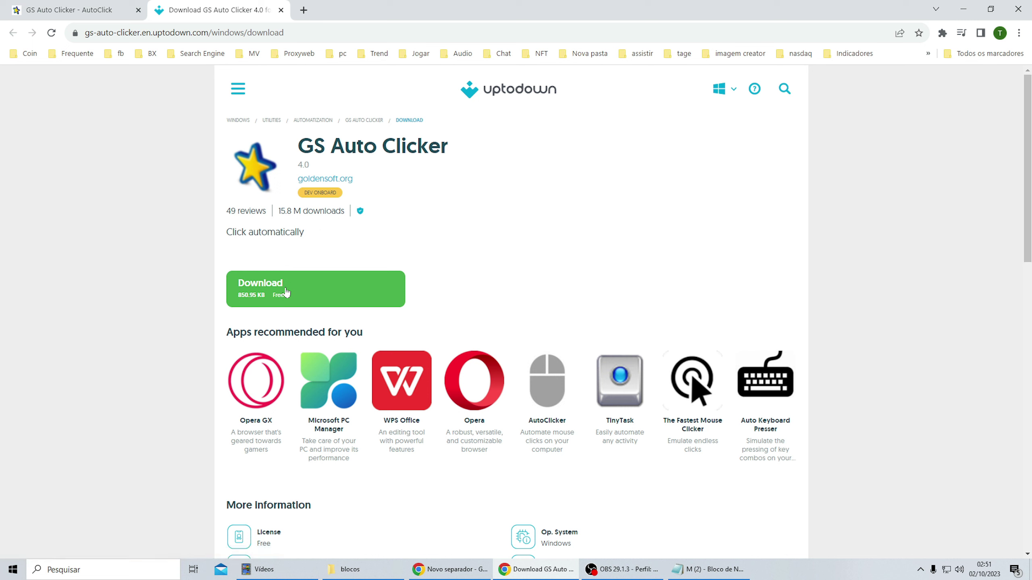
click(307, 289)
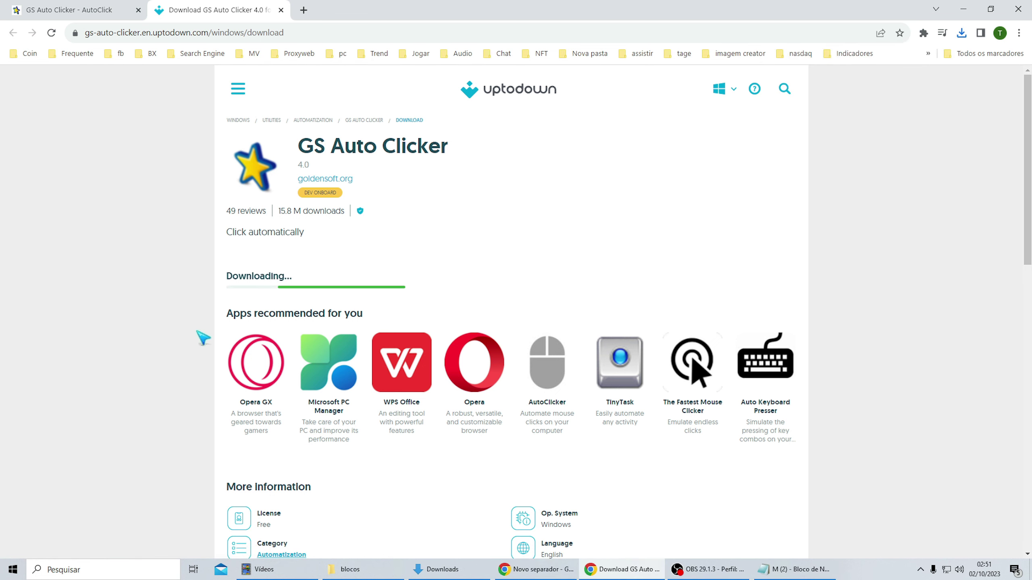
- Launch the downloaded gs-auto-clicker-4-0 file from the Downloads folder and allow it to run
click(446, 570)
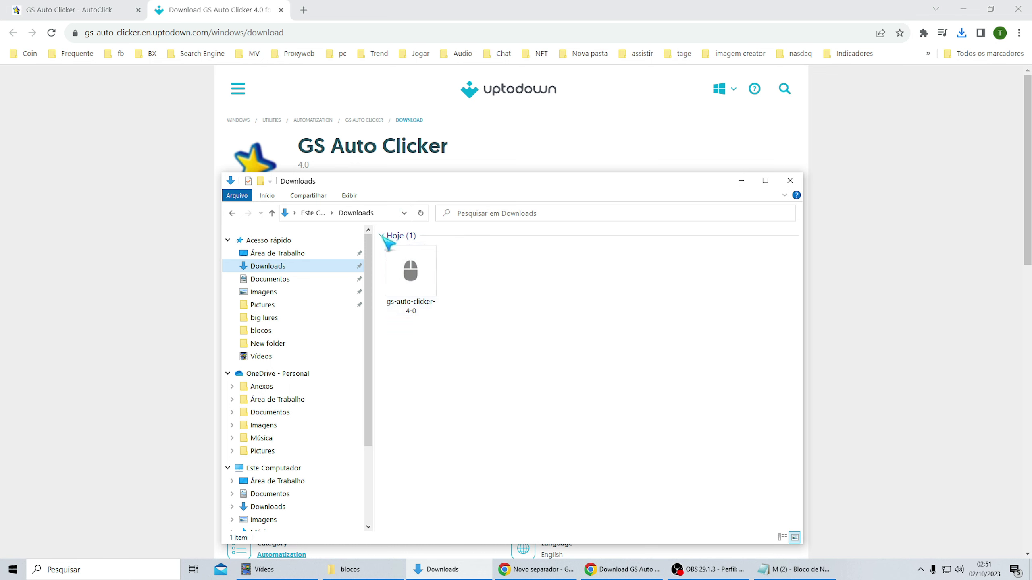
click(431, 267)
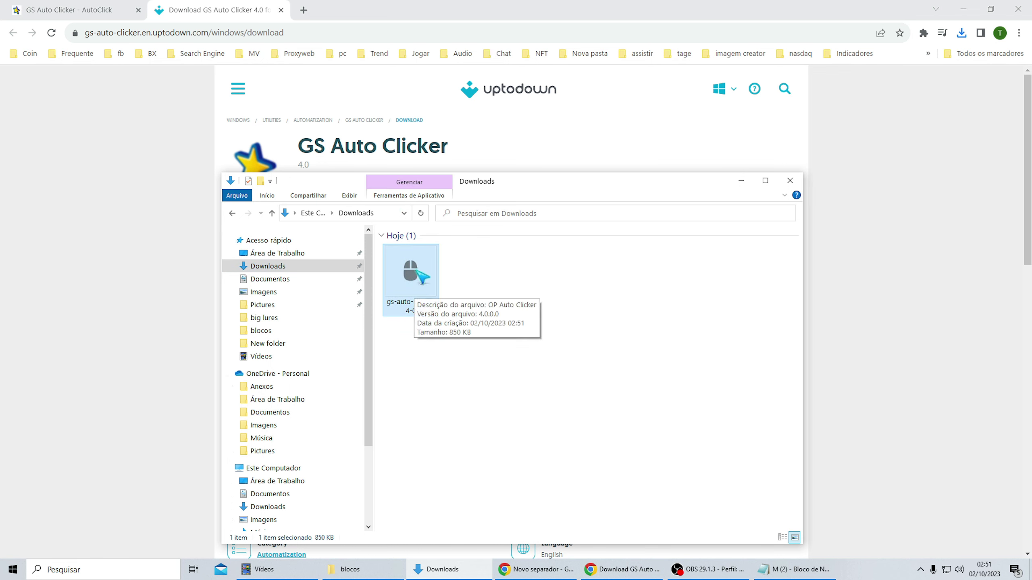
double_click(418, 272)
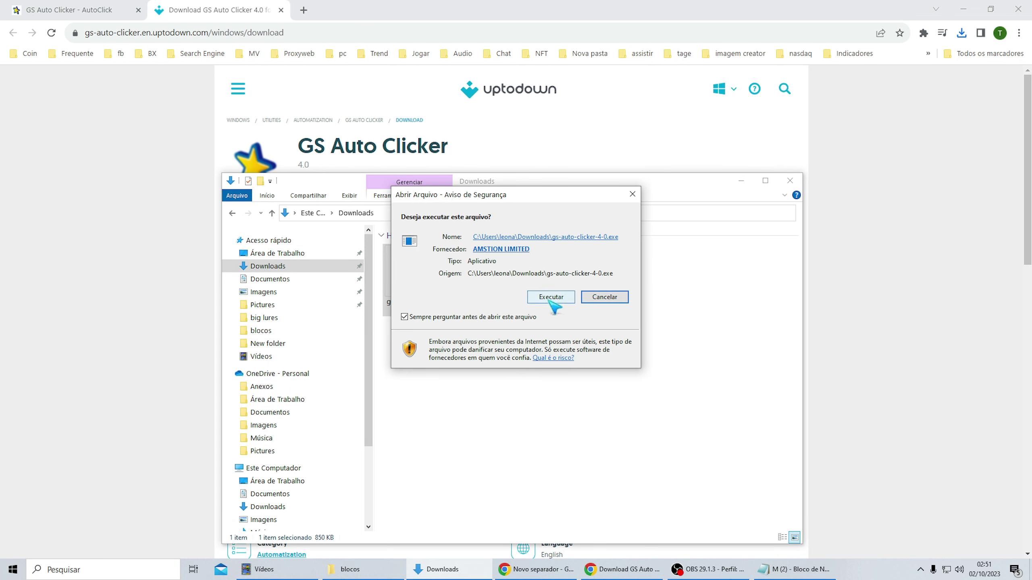
click(551, 298)
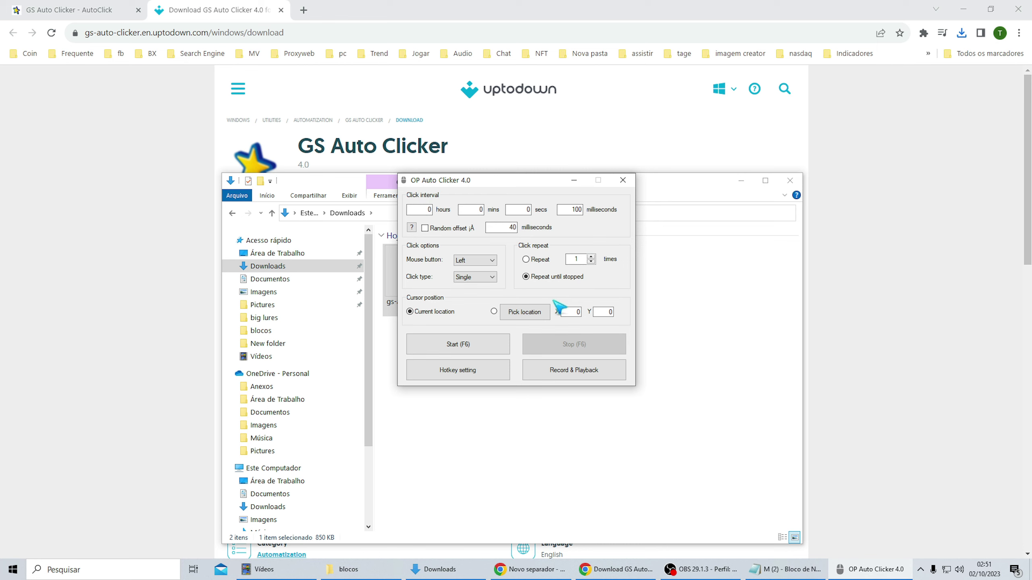
- Minimize the browser and Downloads windows and move the OP Auto Clicker window slightly higher on the desktop
click(963, 9)
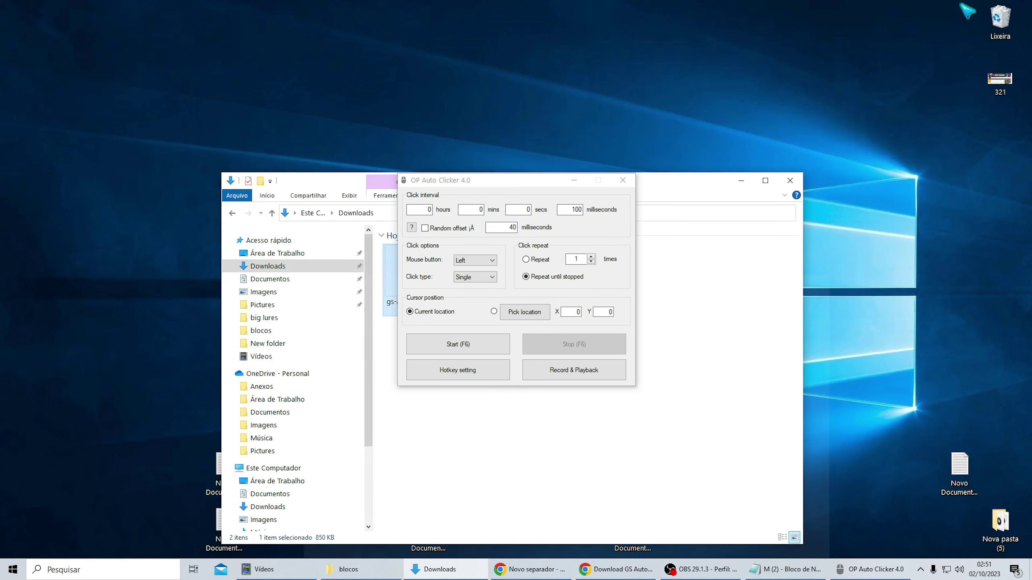
click(747, 181)
drag(485, 181, 485, 143)
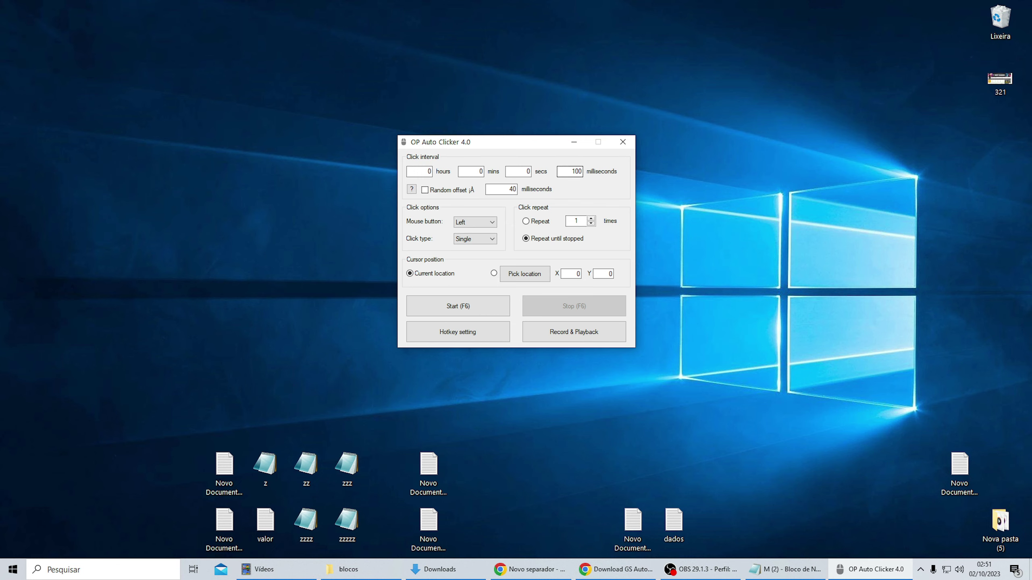
click(580, 171)
click(571, 171)
click(603, 109)
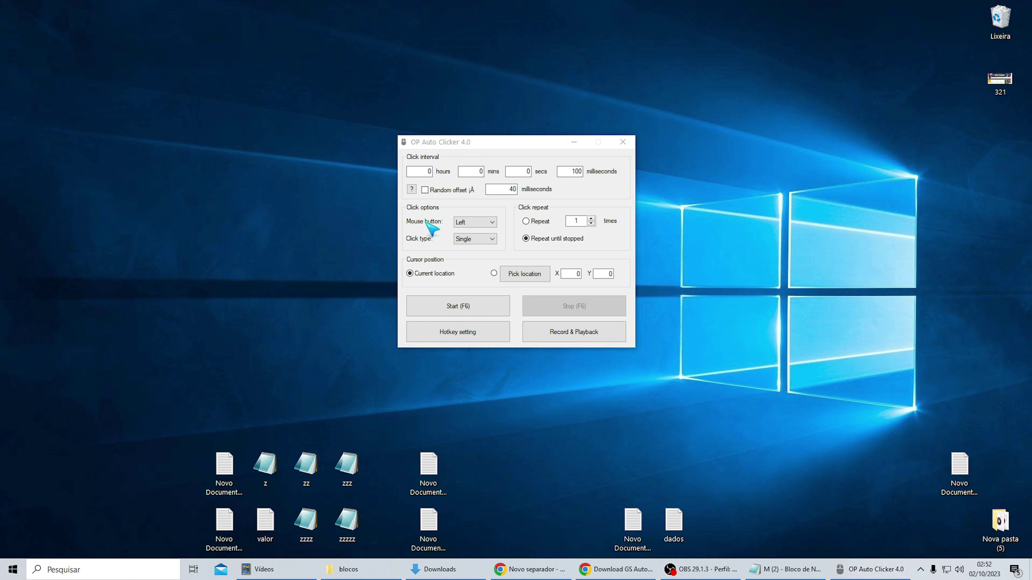
- Choose the Left mouse button and Single click type, and set the repeat count to 50 while keeping Repeat until stopped selected
click(493, 223)
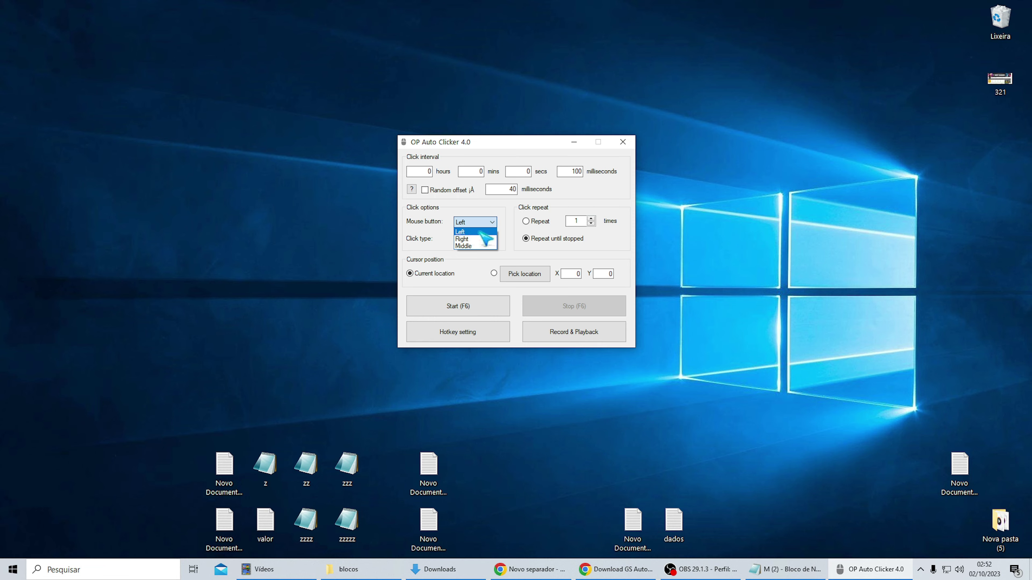
click(479, 231)
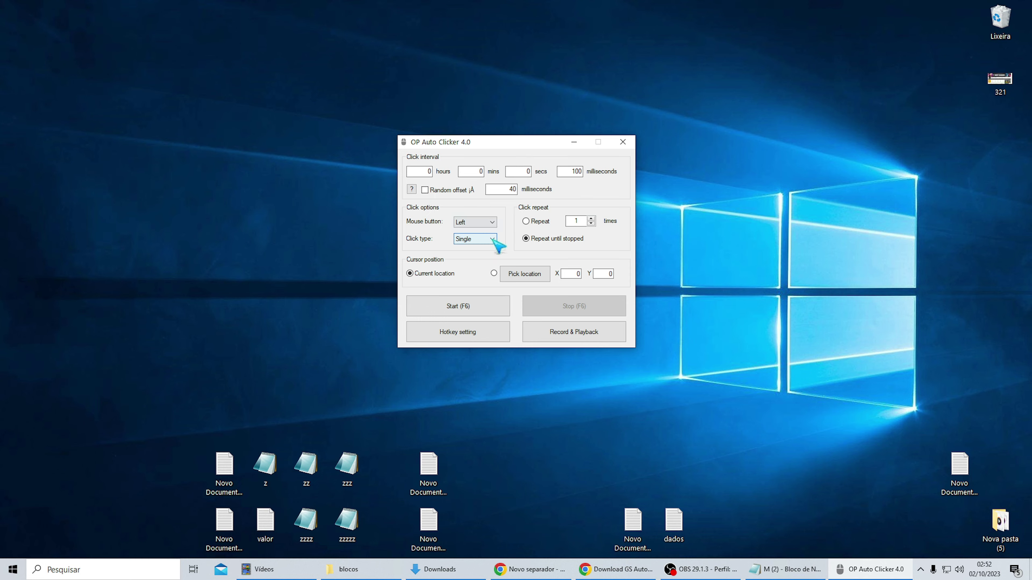
click(493, 240)
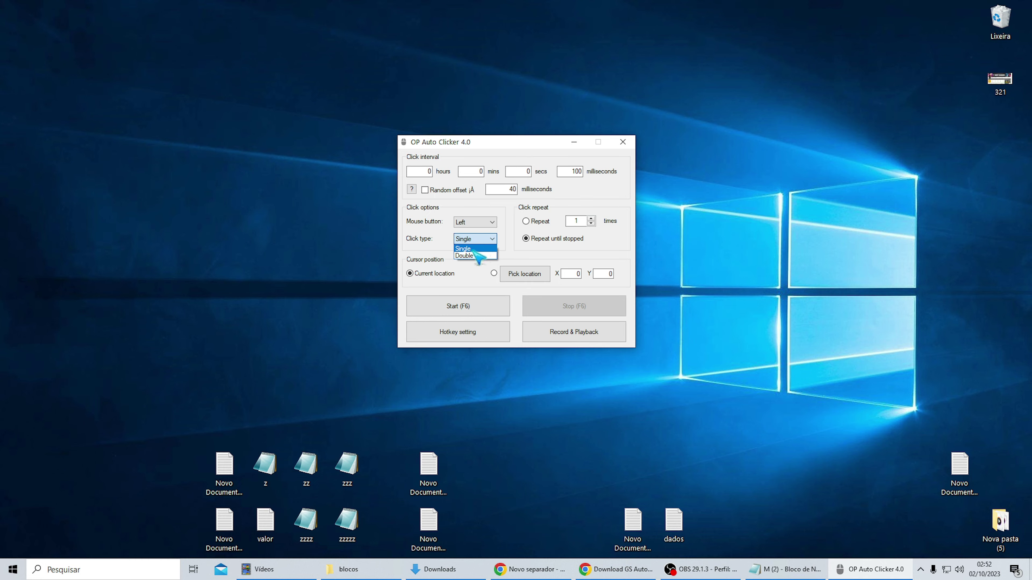
click(477, 249)
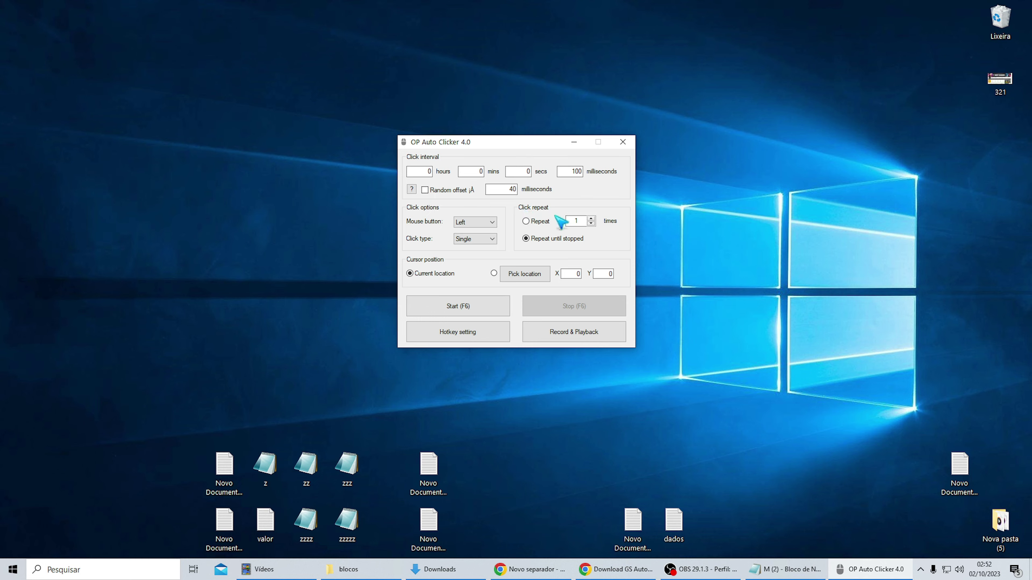
click(528, 222)
- Switch the cursor position to a picked location, move the window aside, and pick the desktop point X 391, Y 220
click(494, 274)
drag(523, 141, 724, 114)
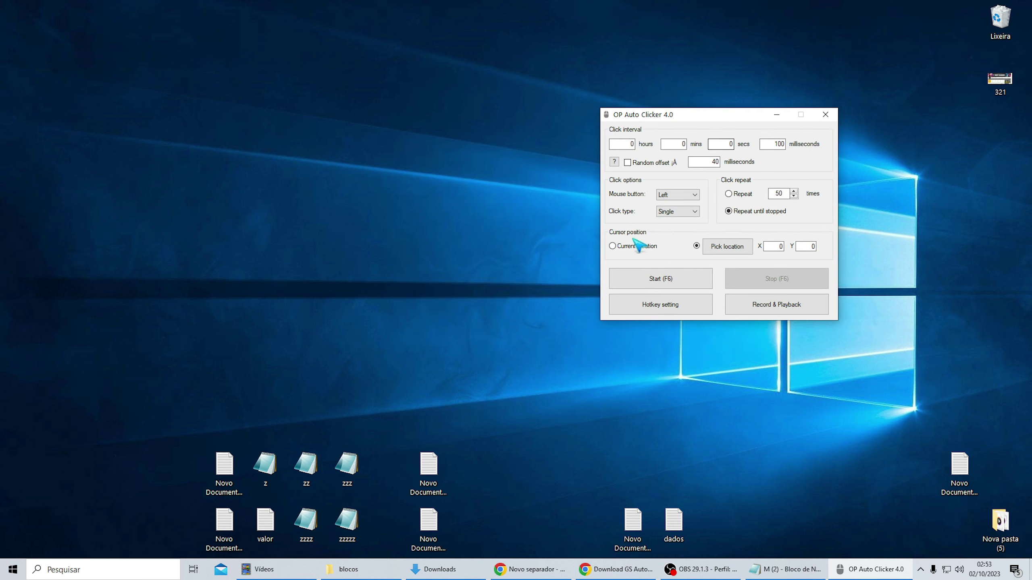
click(735, 249)
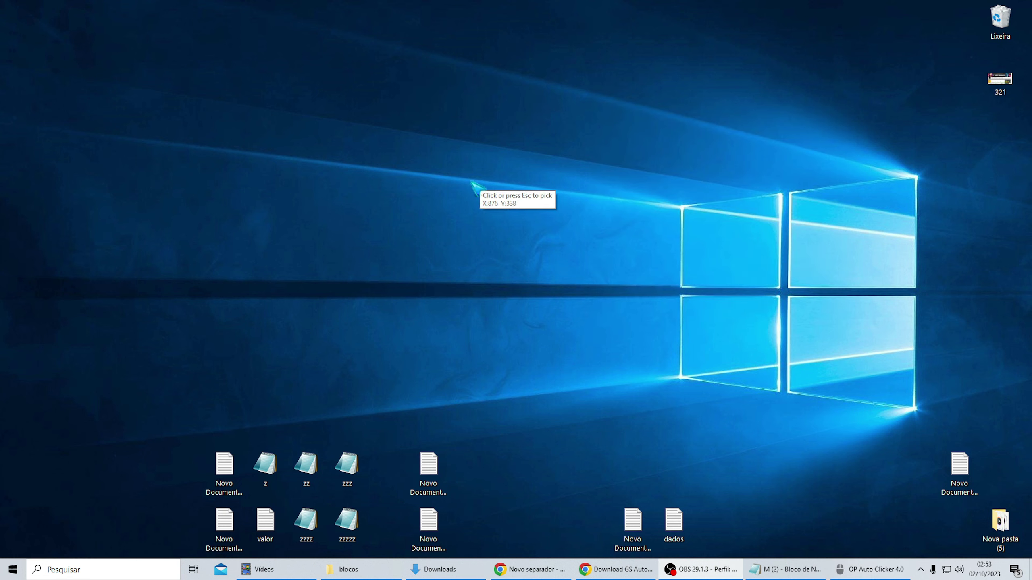
click(448, 204)
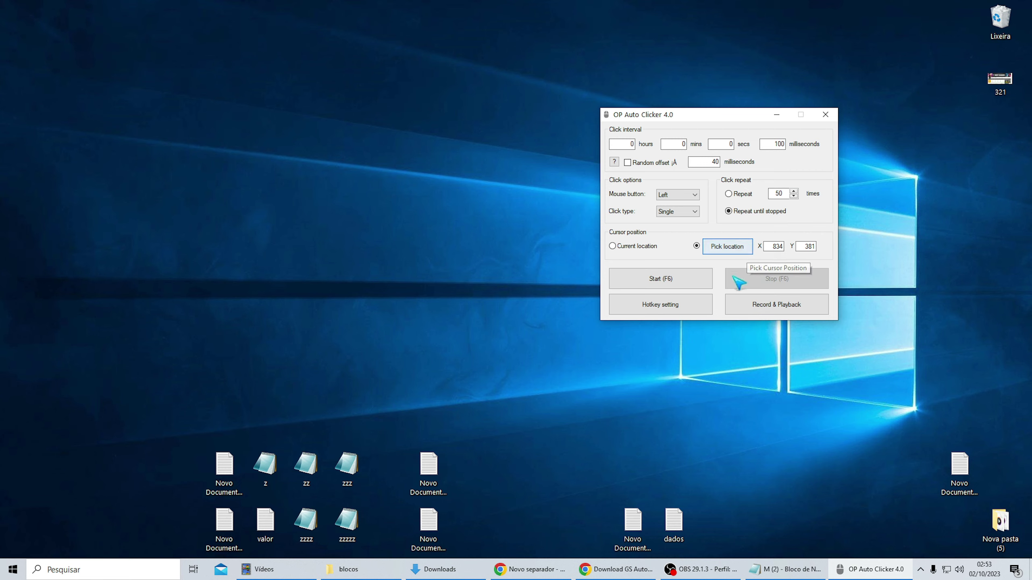
click(737, 251)
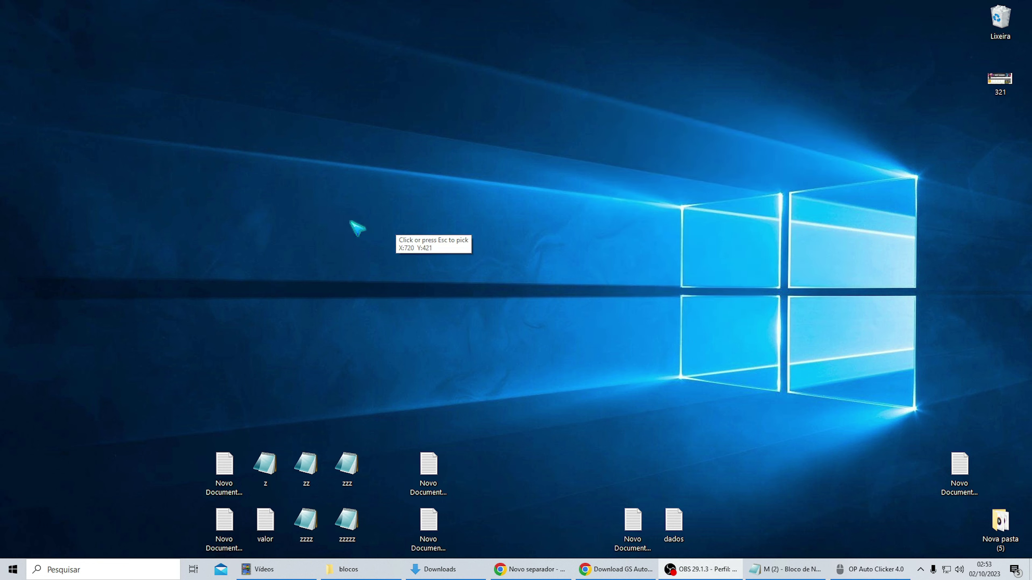
click(210, 118)
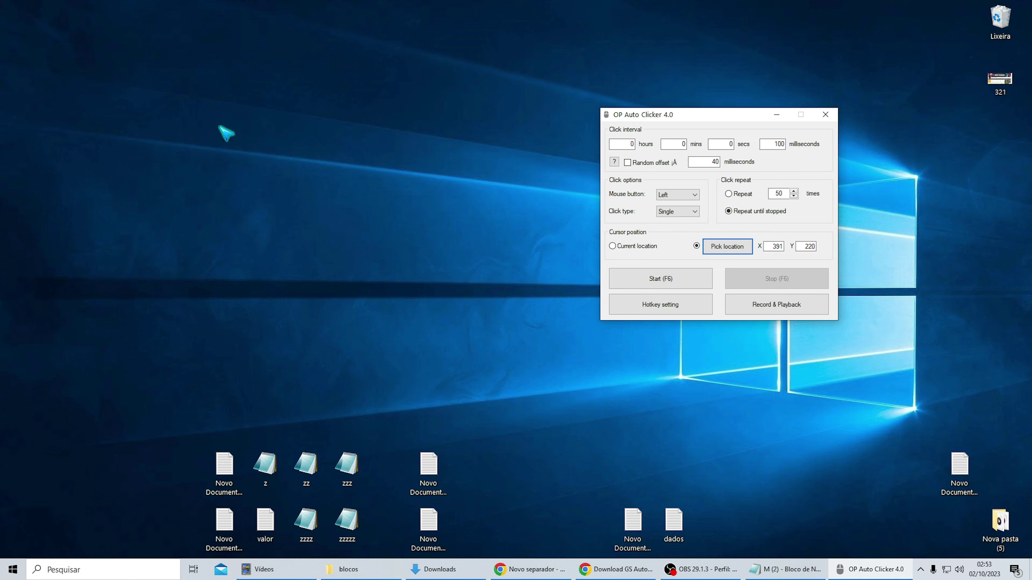
- Open the hotkey settings and confirm F6 as the start/stop hotkey
click(688, 305)
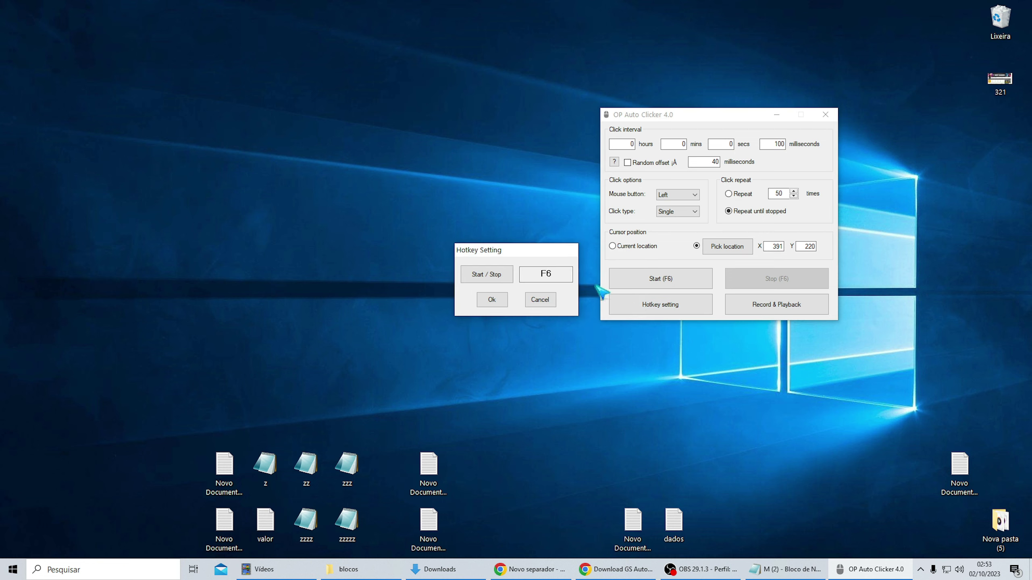
drag(550, 249, 442, 198)
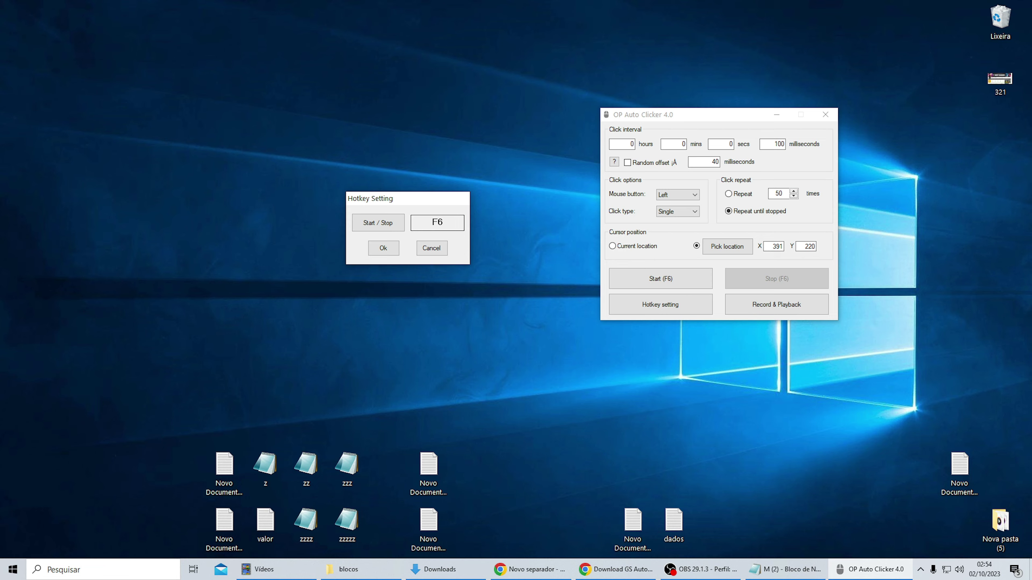
key(Tab)
click(393, 248)
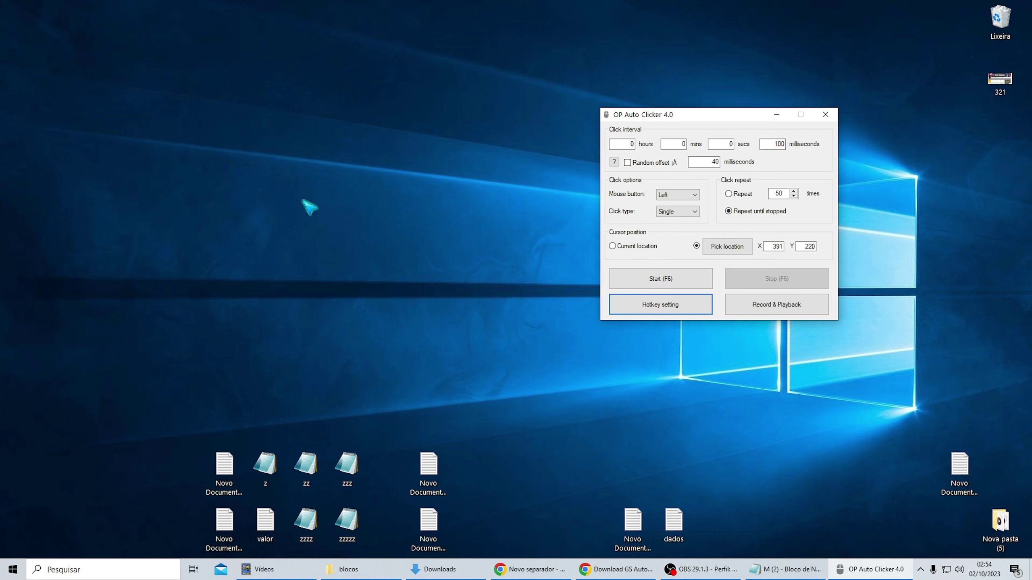
- Test the start/stop hotkey by starting and stopping the automatic clicking twice
key(F6)
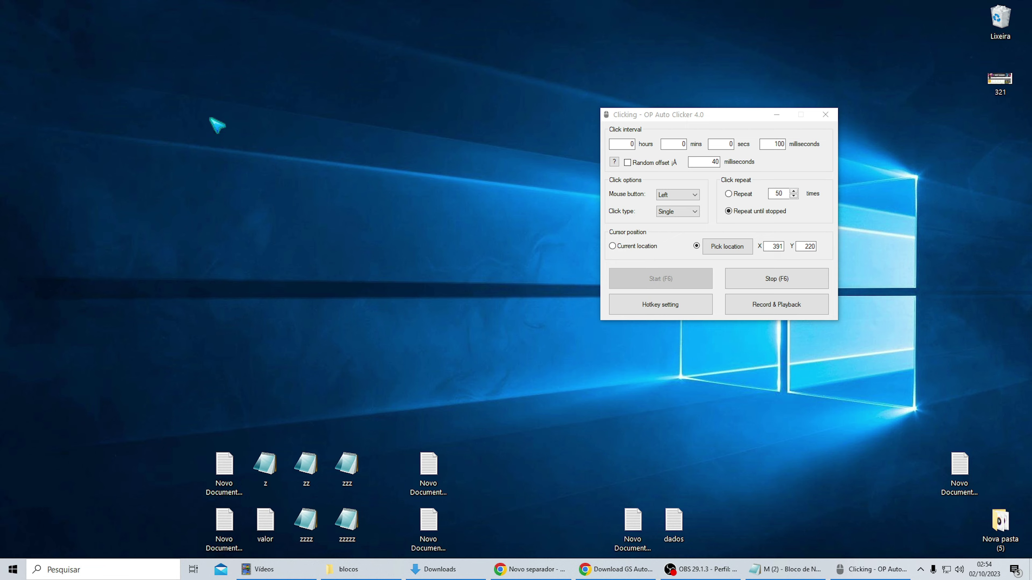
key(F6)
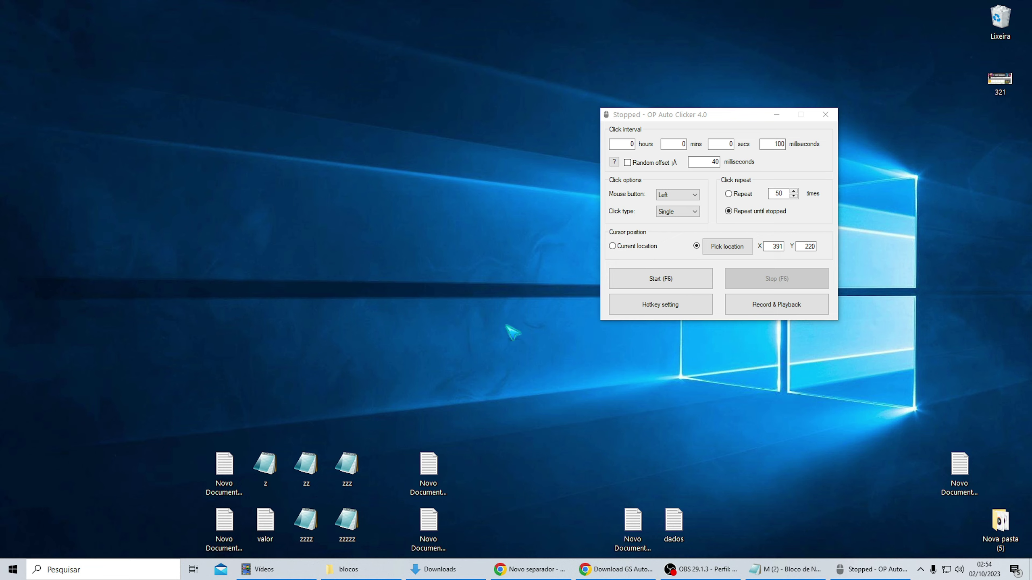
key(F6)
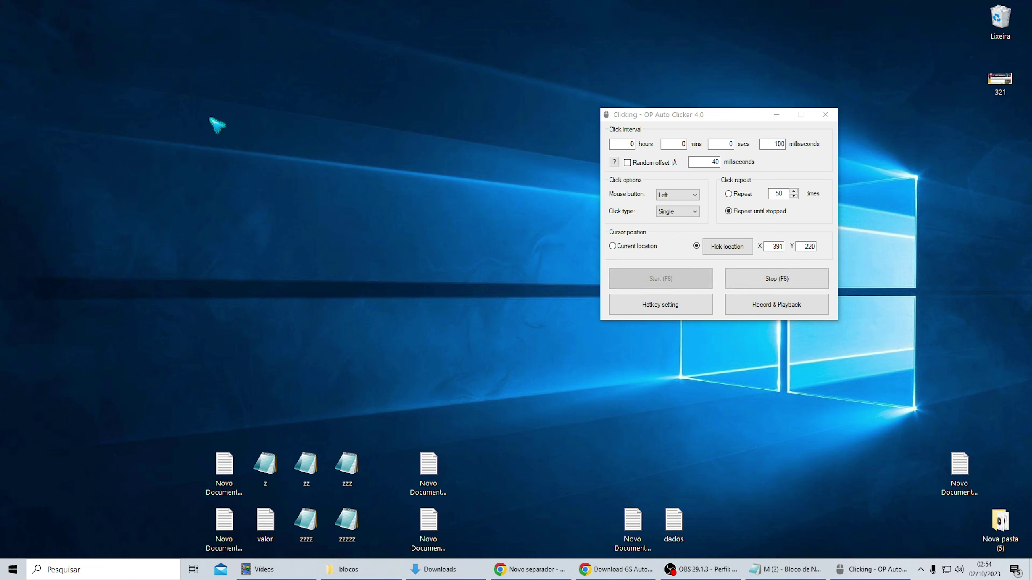
key(F6)
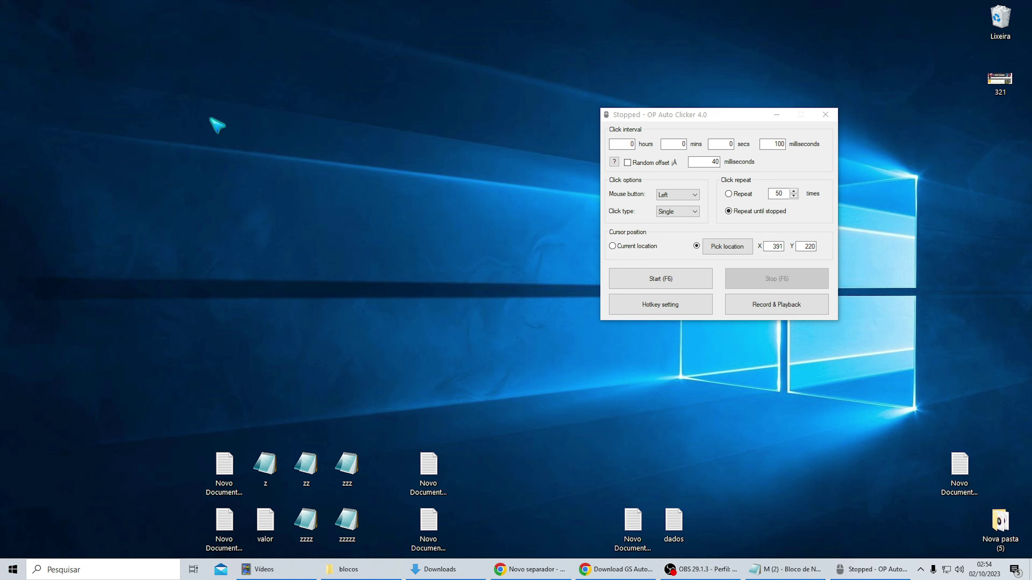